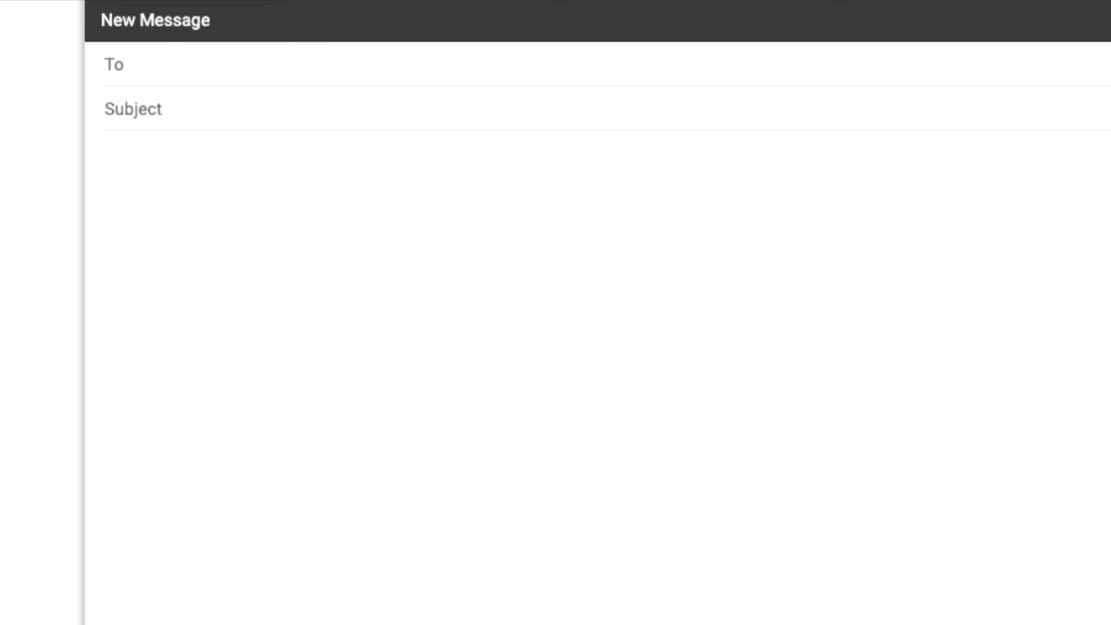
- Add two suggested contacts matching 'wo' and a third, hand-typed e-mail address as recipients
{"action": "type", "text": "wo"}
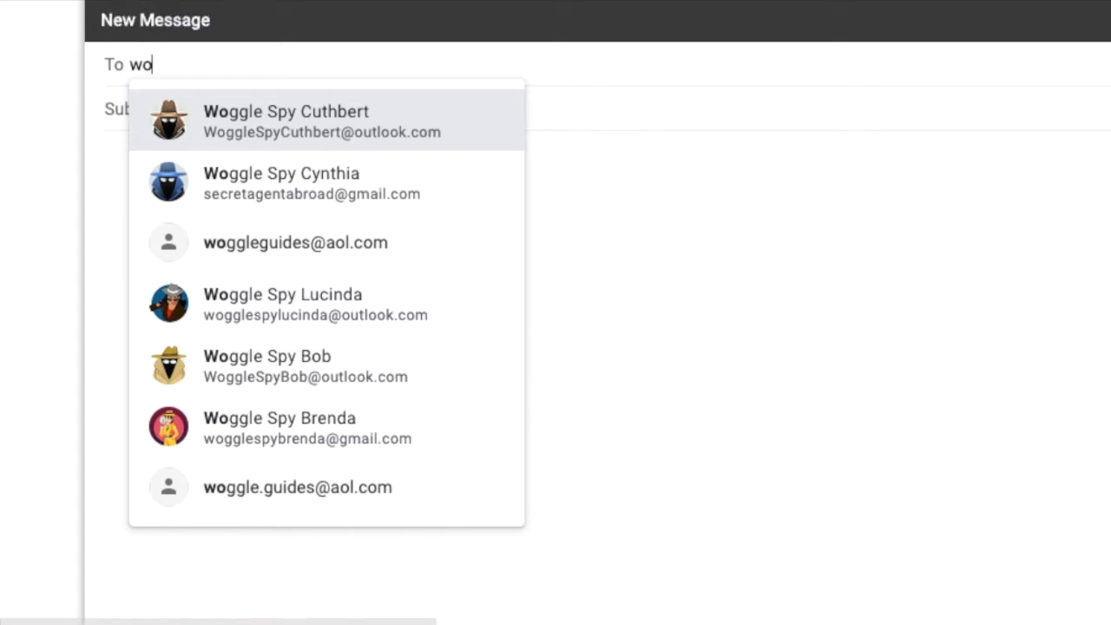
{"action": "key", "text": "Down"}
{"action": "key", "text": "Down"}
{"action": "key", "text": "Down"}
{"action": "key", "text": "Down"}
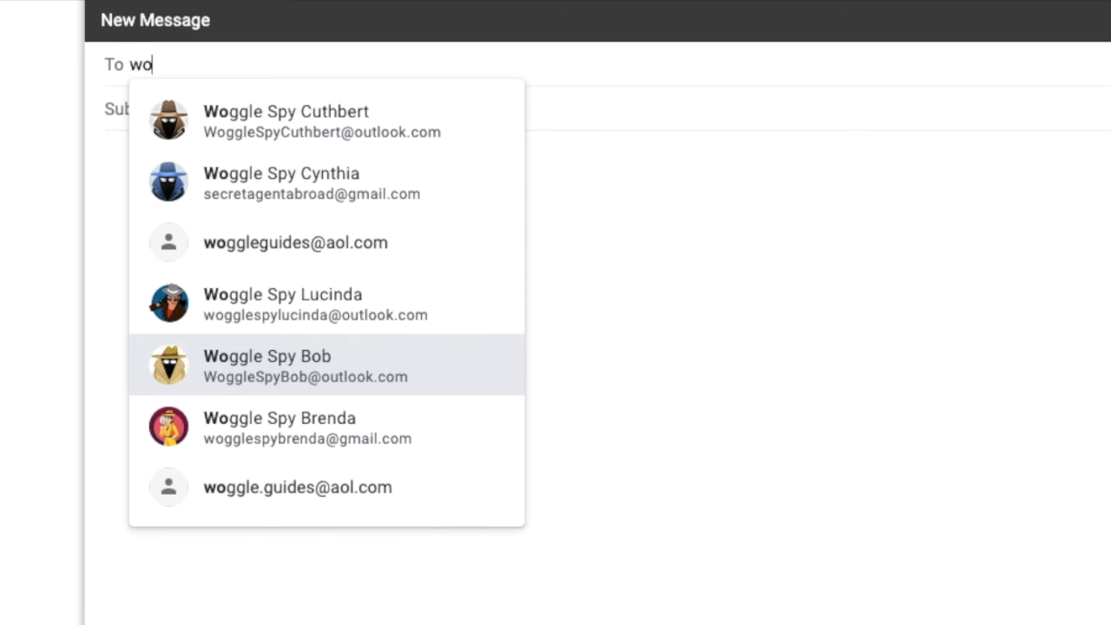
{"action": "key", "text": "Return"}
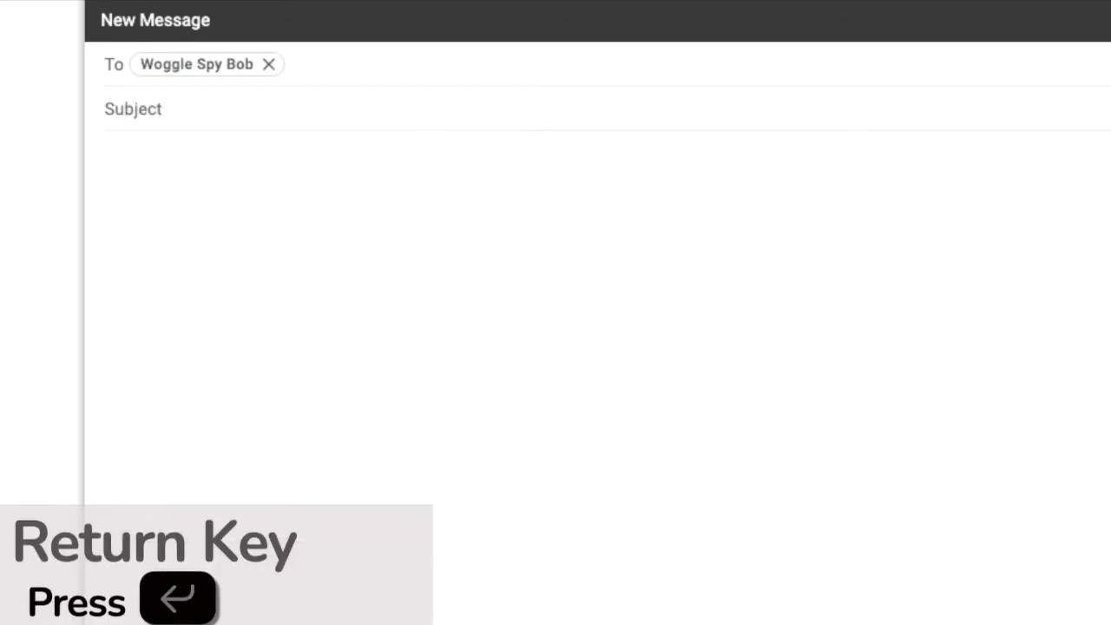
{"action": "type", "text": "wo"}
{"action": "key", "text": "Down"}
{"action": "key", "text": "Down"}
{"action": "key", "text": "Down"}
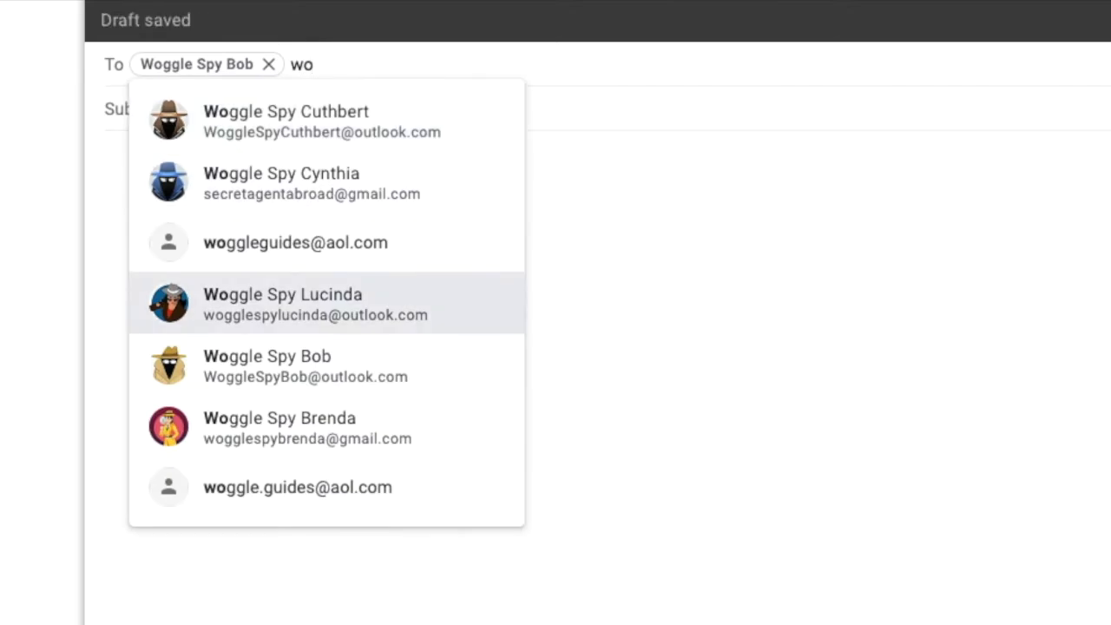
{"action": "key", "text": "Return"}
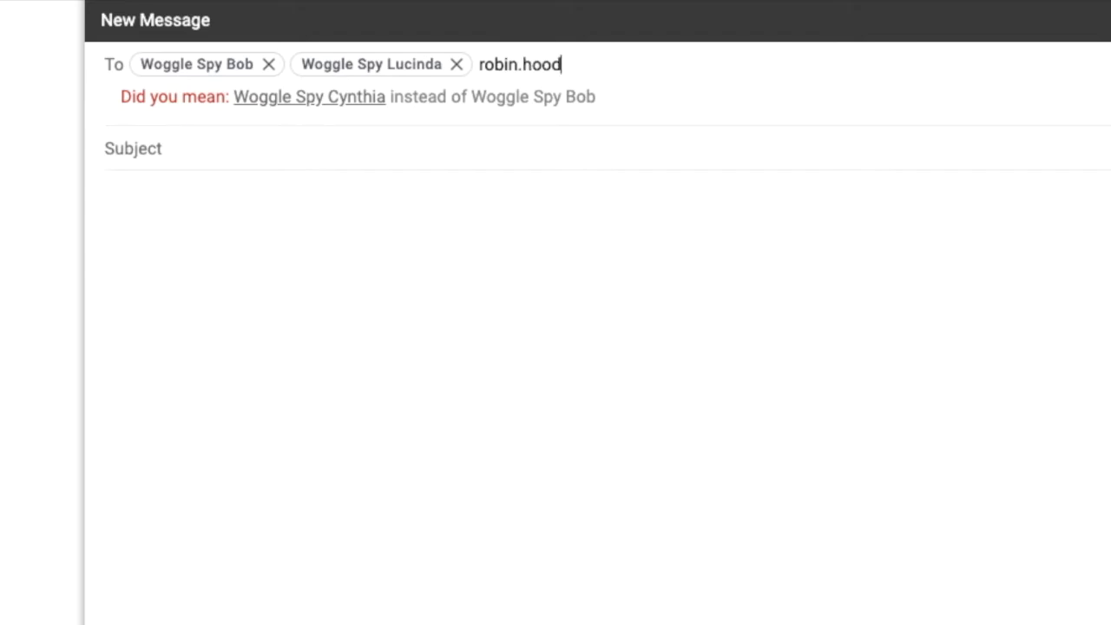
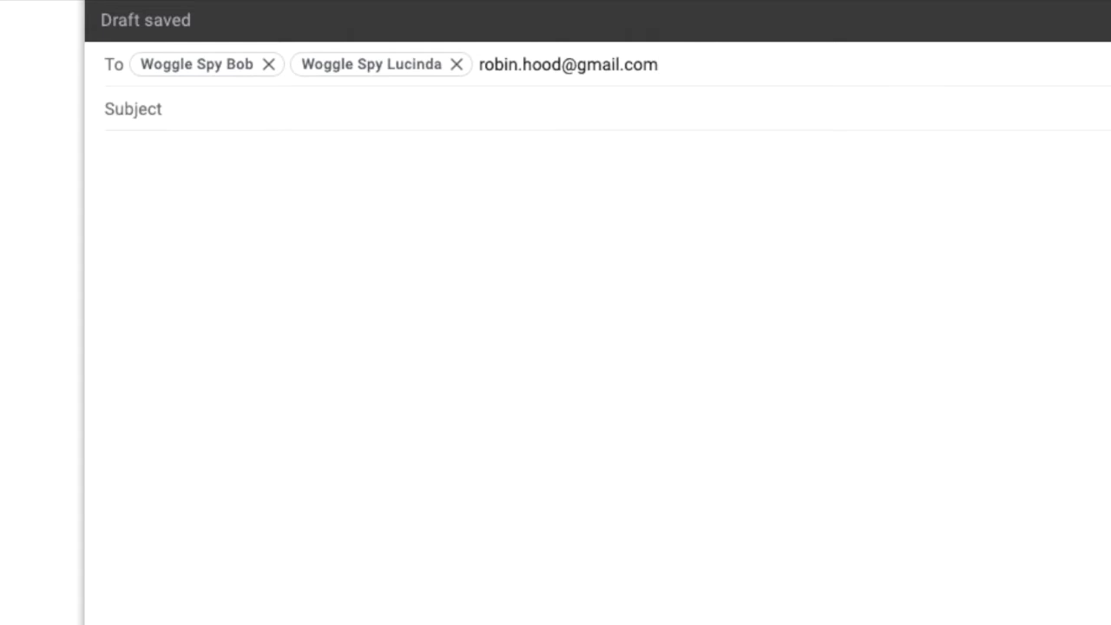
{"action": "key", "text": "Return"}
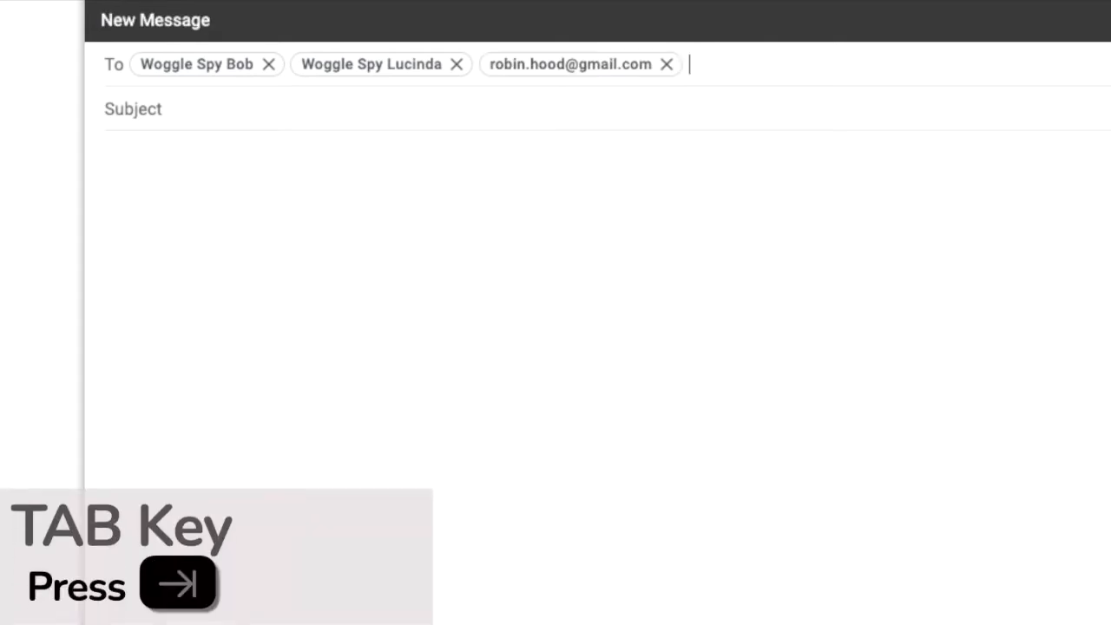
- Enter the subject 'Party Invitation!' and practise moving between fields with Tab and Shift+Tab
{"action": "key", "text": "Tab"}
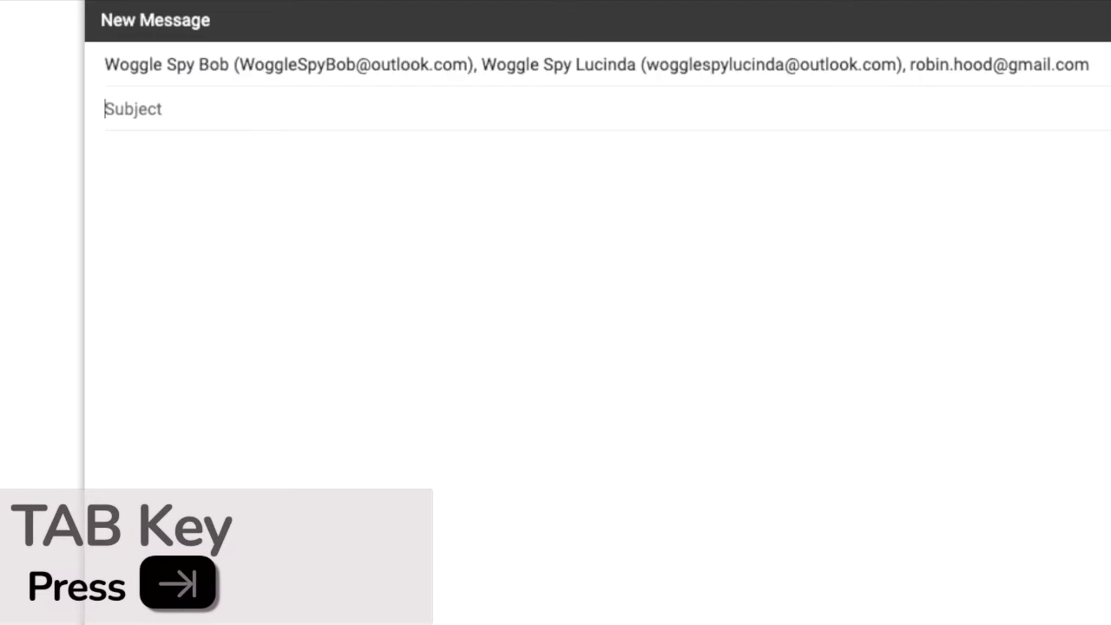
{"action": "type", "text": "Party Invitation!"}
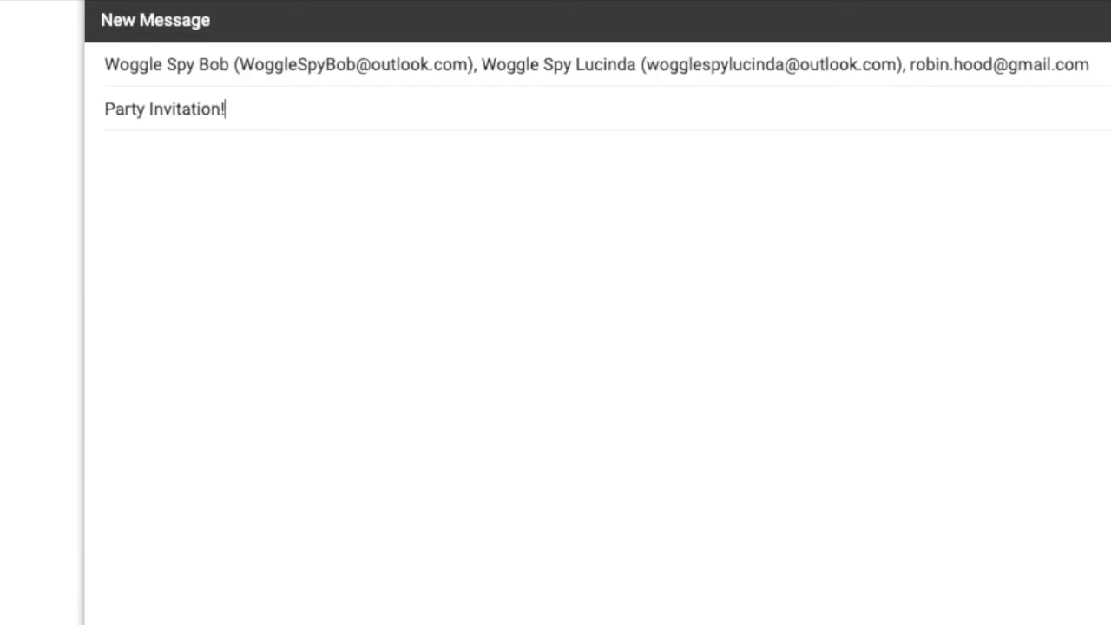
{"action": "key", "text": "Tab"}
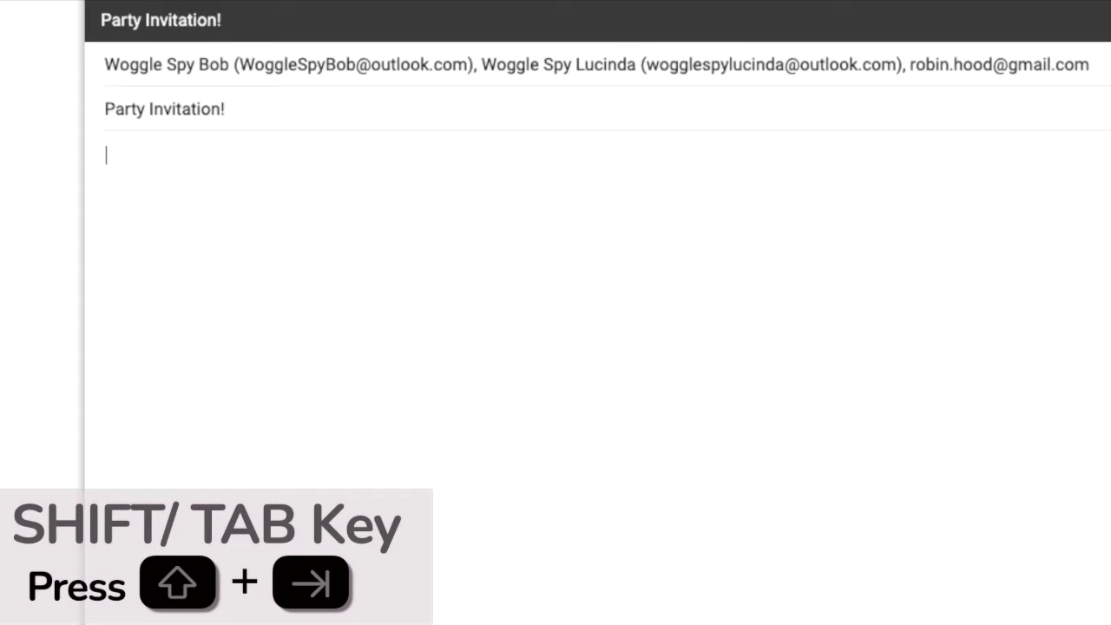
{"action": "key", "text": "shift+Tab"}
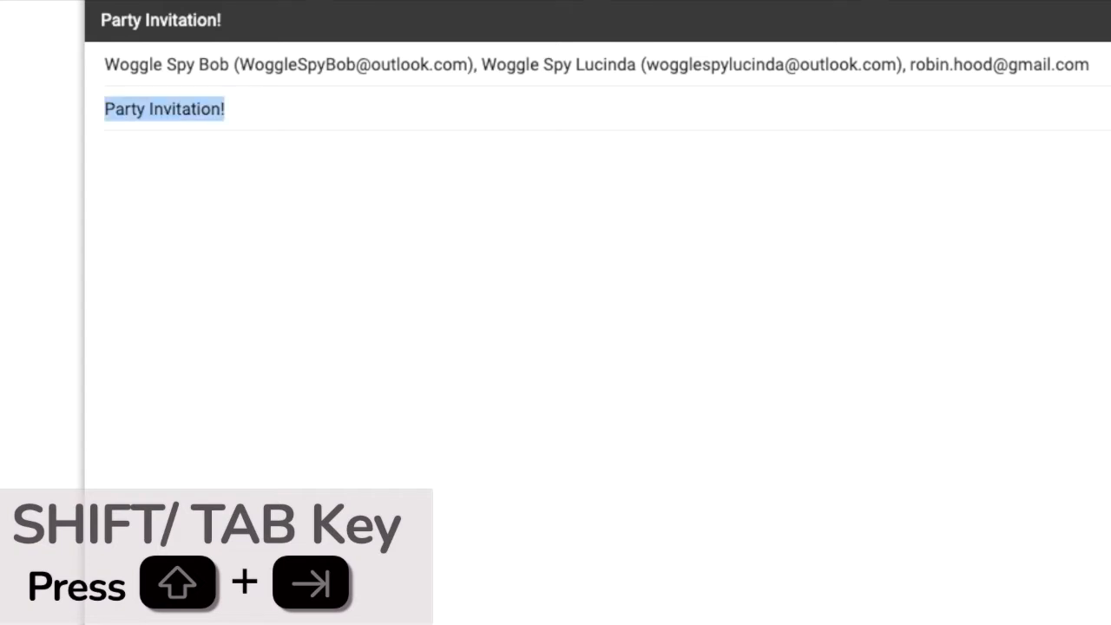
{"action": "key", "text": "shift+Tab"}
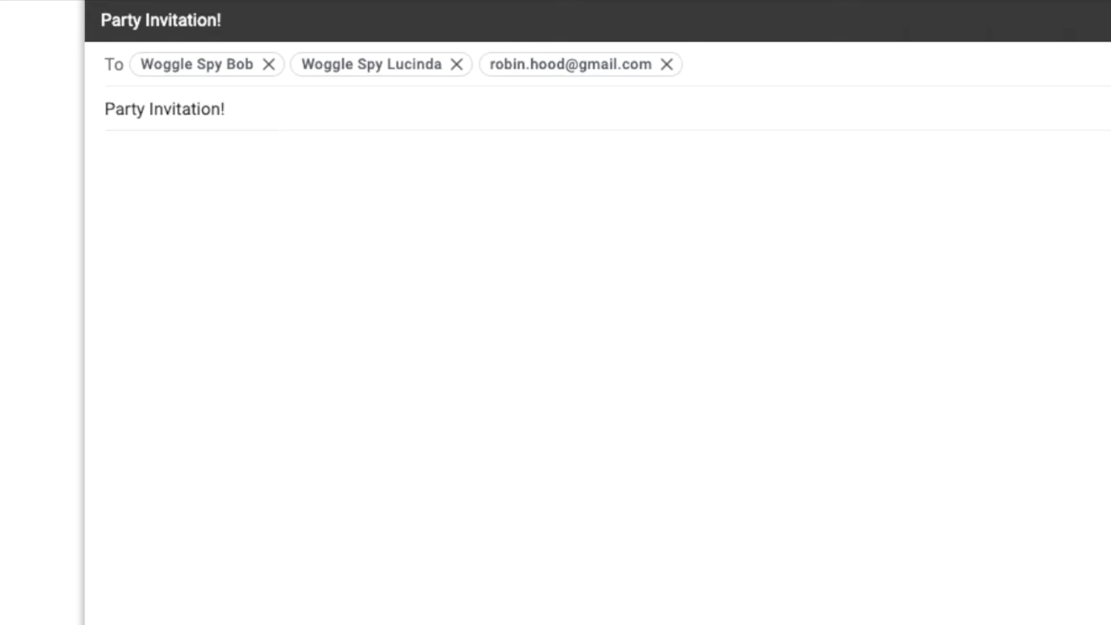
{"action": "key", "text": "Tab"}
{"action": "key", "text": "Tab"}
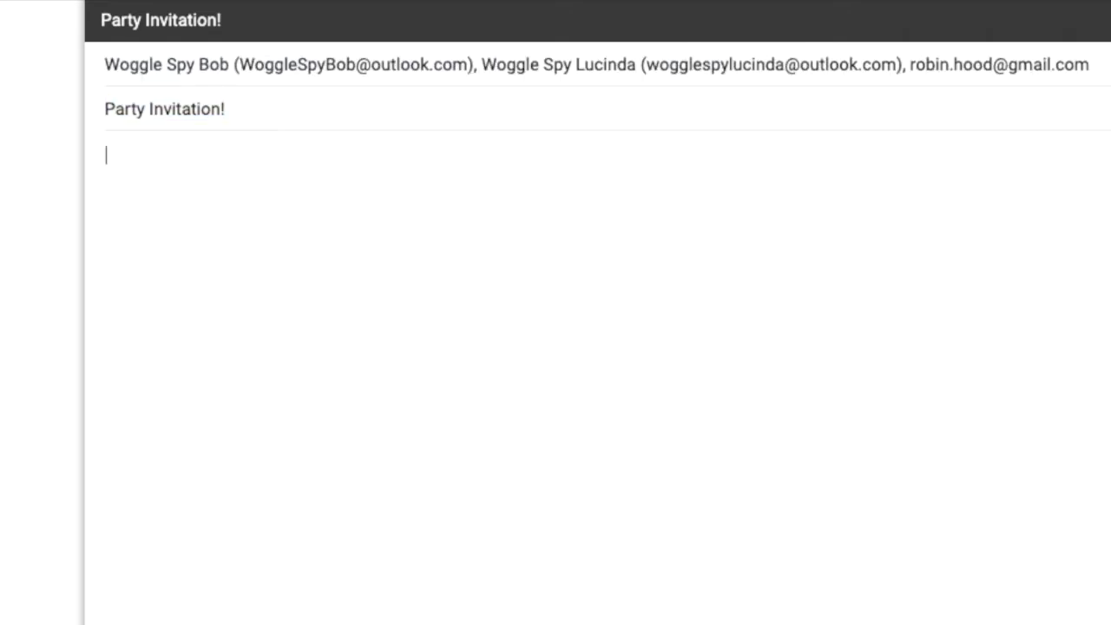
- Write the body: 'Hi everyone,', the party and cake lines, 'See you then.' and a sign-off
{"action": "type", "text": "Hi everyone,"}
{"action": "key", "text": "Return"}
{"action": "key", "text": "Return"}
{"action": "type", "text": "I'm having a p"}
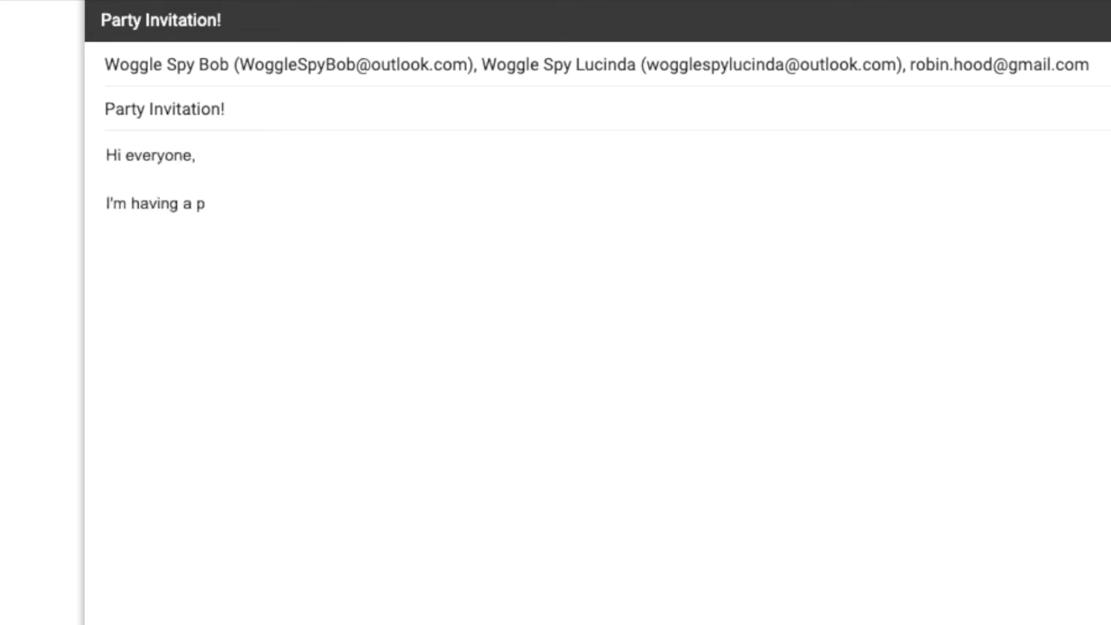
{"action": "type", "text": "arty next week! Come along!"}
{"action": "key", "text": "Return"}
{"action": "key", "text": "Return"}
{"action": "type", "text": "There will "}
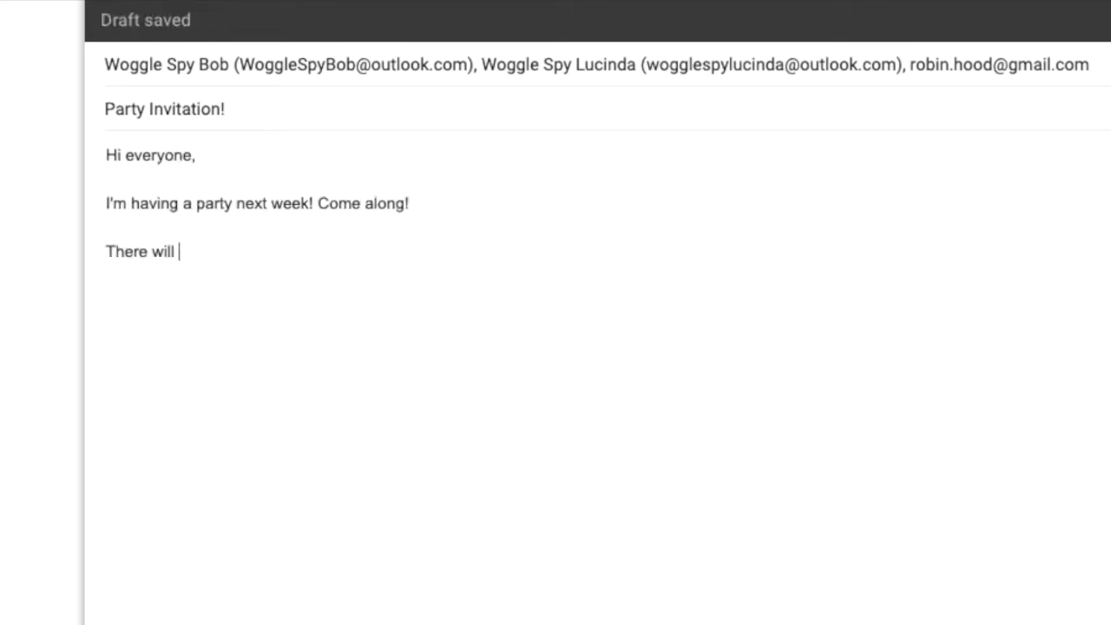
{"action": "type", "text": "be cake, music and dancing!"}
{"action": "key", "text": "Return"}
{"action": "key", "text": "Return"}
{"action": "type", "text": "See you then."}
{"action": "key", "text": "Return"}
{"action": "key", "text": "Return"}
{"action": "type", "text": "Woggle x"}
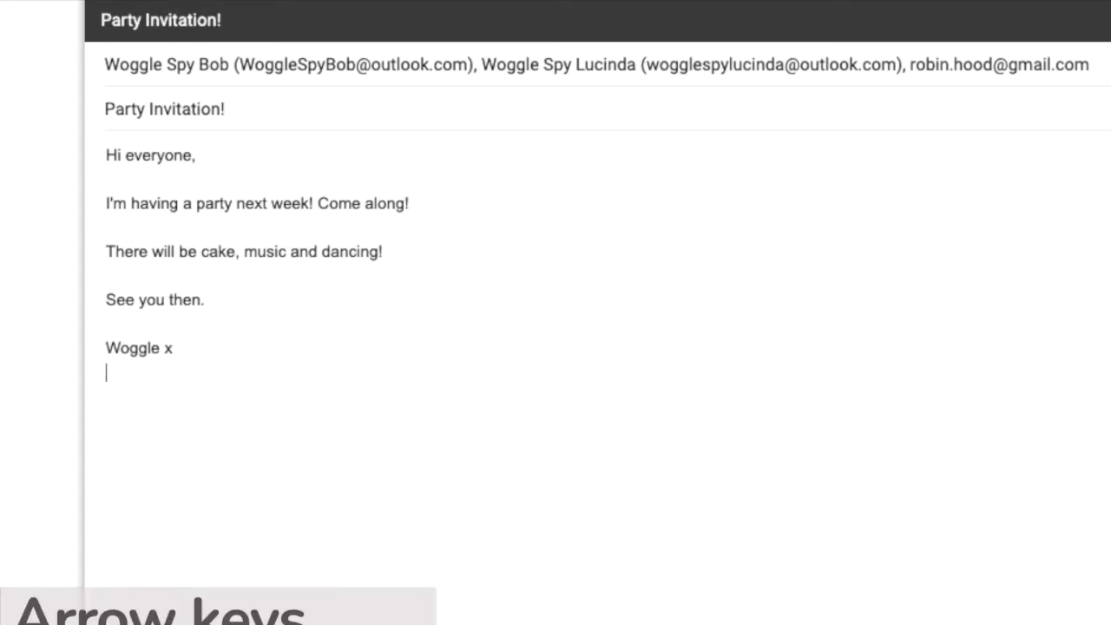
- Move the caret back up to just before the word 'party'
{"action": "key", "text": "Up"}
{"action": "key", "text": "Up"}
{"action": "key", "text": "Up"}
{"action": "key", "text": "Up"}
{"action": "key", "text": "Up"}
{"action": "key", "text": "Up"}
{"action": "key", "text": "Up"}
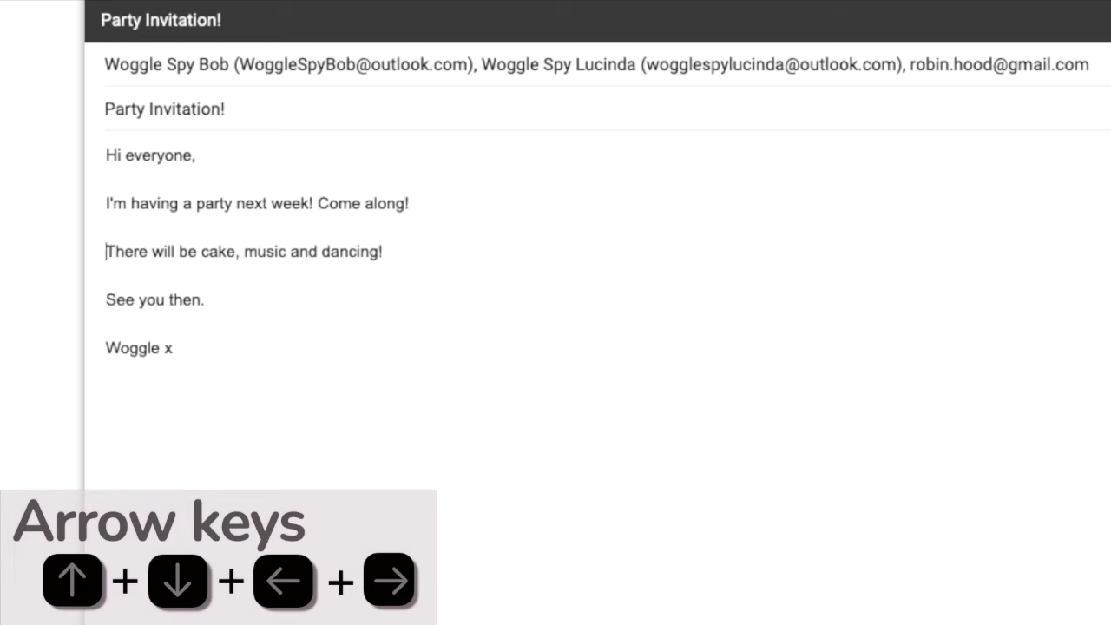
{"action": "key", "text": "Right"}
{"action": "key", "text": "Right"}
{"action": "key", "text": "Right"}
{"action": "key", "text": "Right"}
{"action": "key", "text": "Right"}
{"action": "key", "text": "Right"}
{"action": "key", "text": "Right"}
{"action": "key", "text": "Right"}
{"action": "key", "text": "Right"}
{"action": "key", "text": "Right"}
{"action": "key", "text": "Right"}
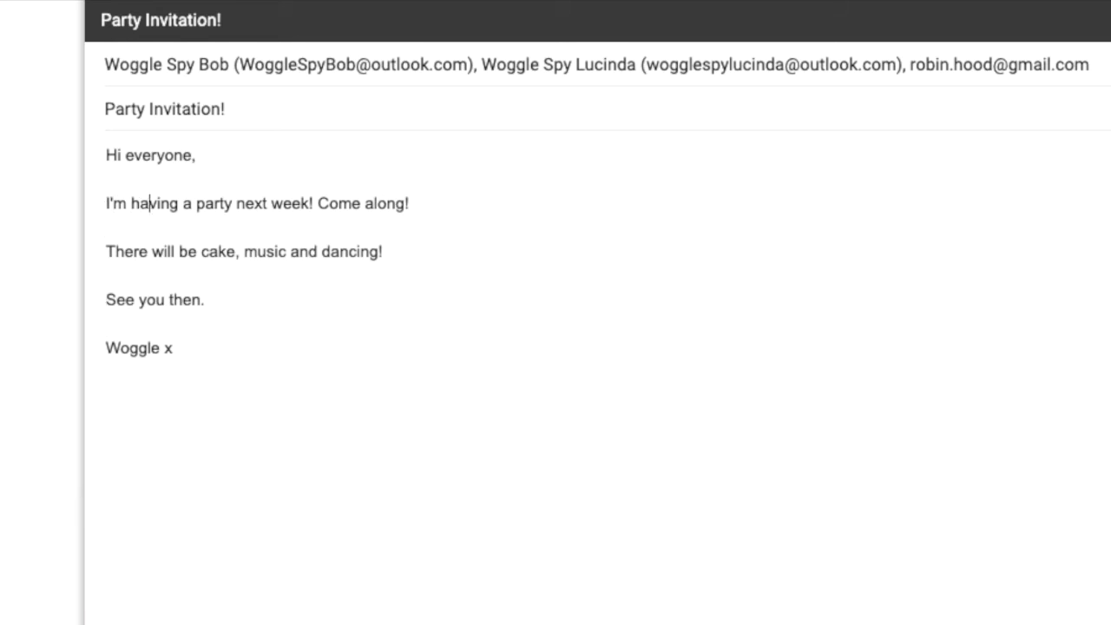
{"action": "key", "text": "Right"}
{"action": "key", "text": "Right"}
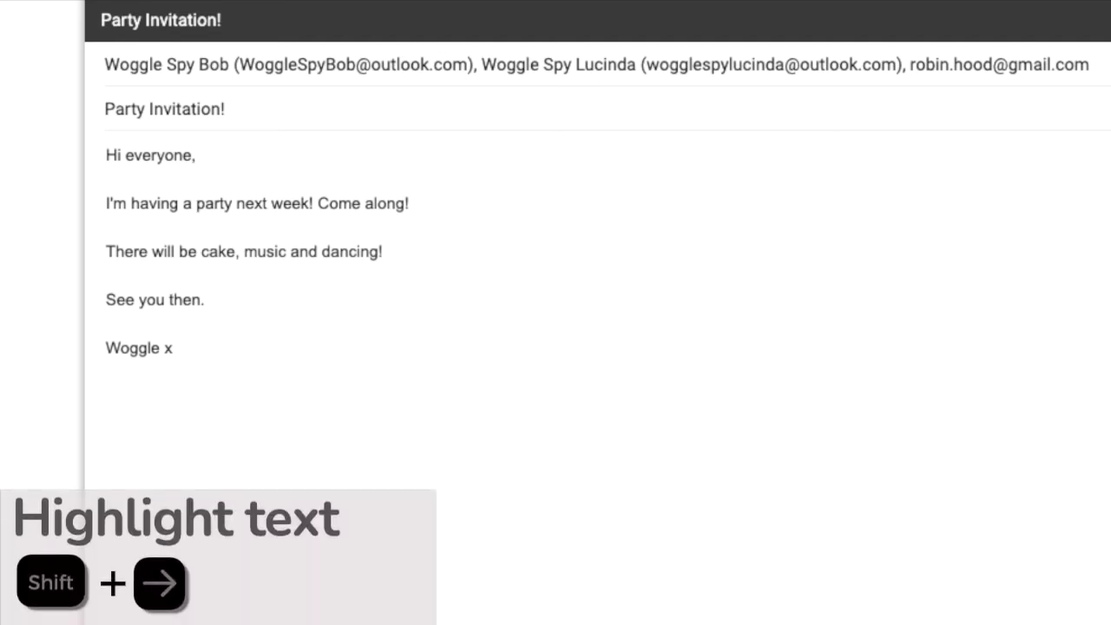
- Make the selected word 'party' larger, bold and italic, then deselect it
{"action": "key", "text": "shift+Right"}
{"action": "key", "text": "shift+Right"}
{"action": "key", "text": "shift+Right"}
{"action": "key", "text": "shift+Right"}
{"action": "key", "text": "shift+Right"}
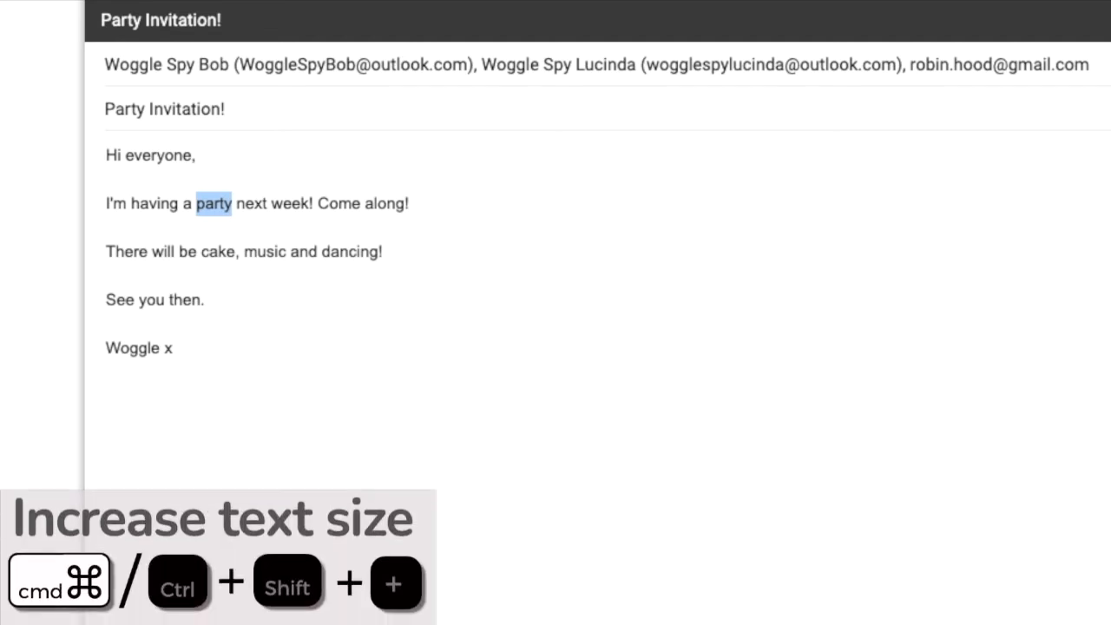
{"action": "key", "text": "ctrl+shift+plus"}
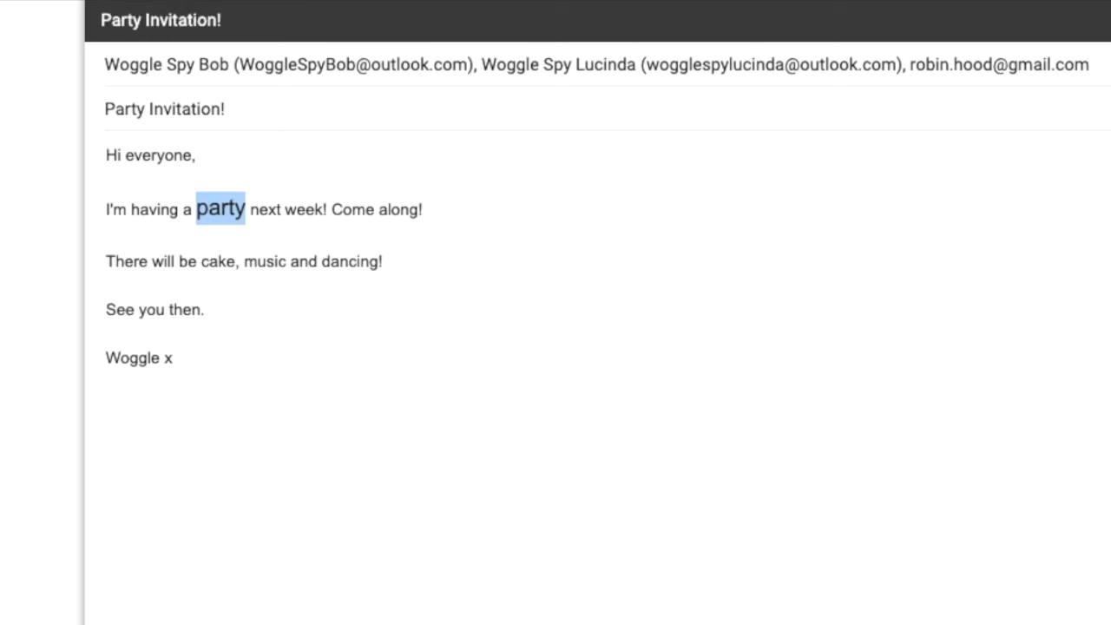
{"action": "key", "text": "ctrl+shift+minus"}
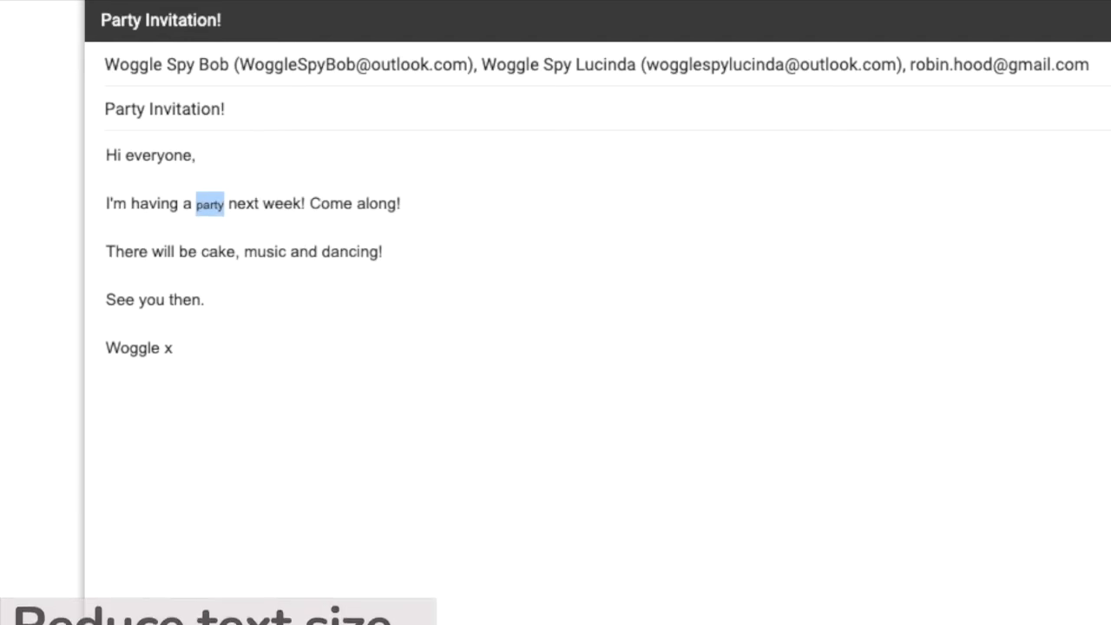
{"action": "key", "text": "ctrl+shift+plus"}
{"action": "key", "text": "ctrl+shift+plus"}
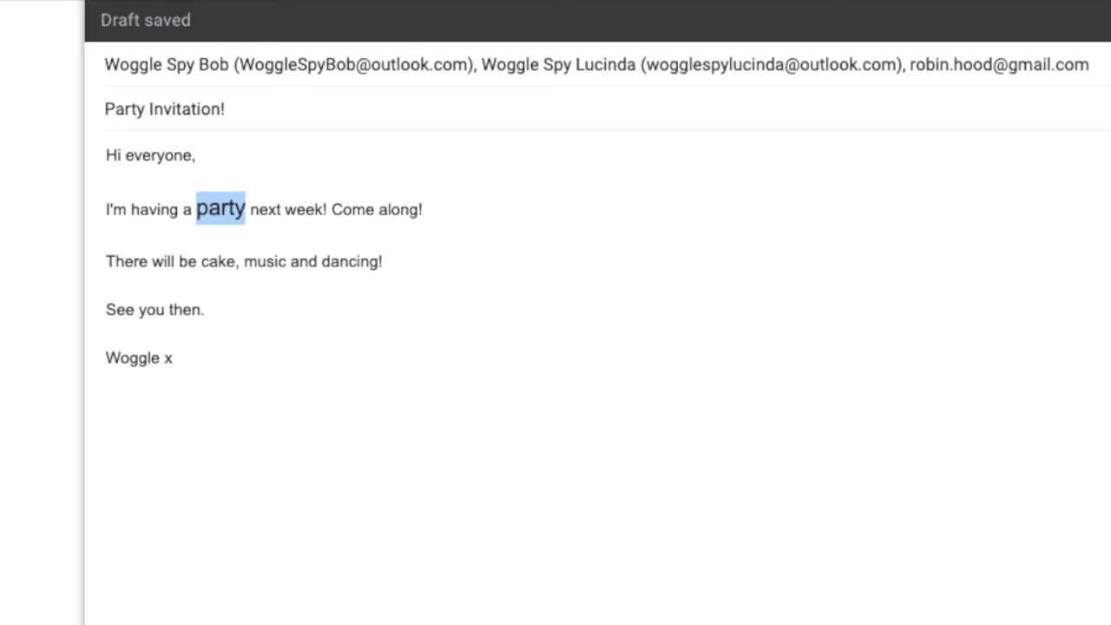
{"action": "key", "text": "ctrl+b"}
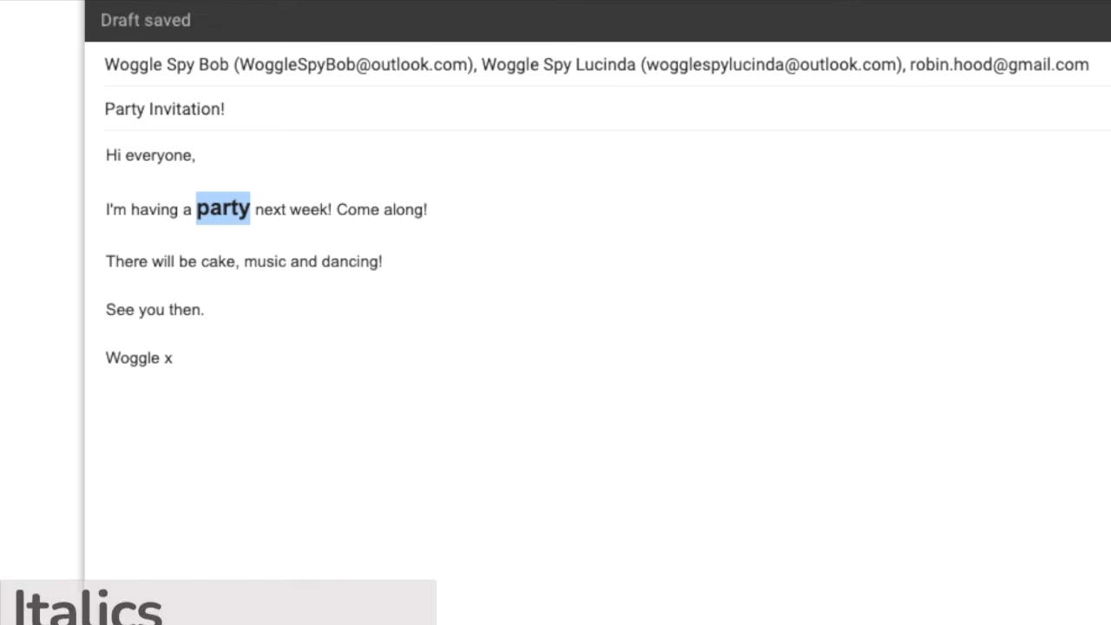
{"action": "key", "text": "ctrl+i"}
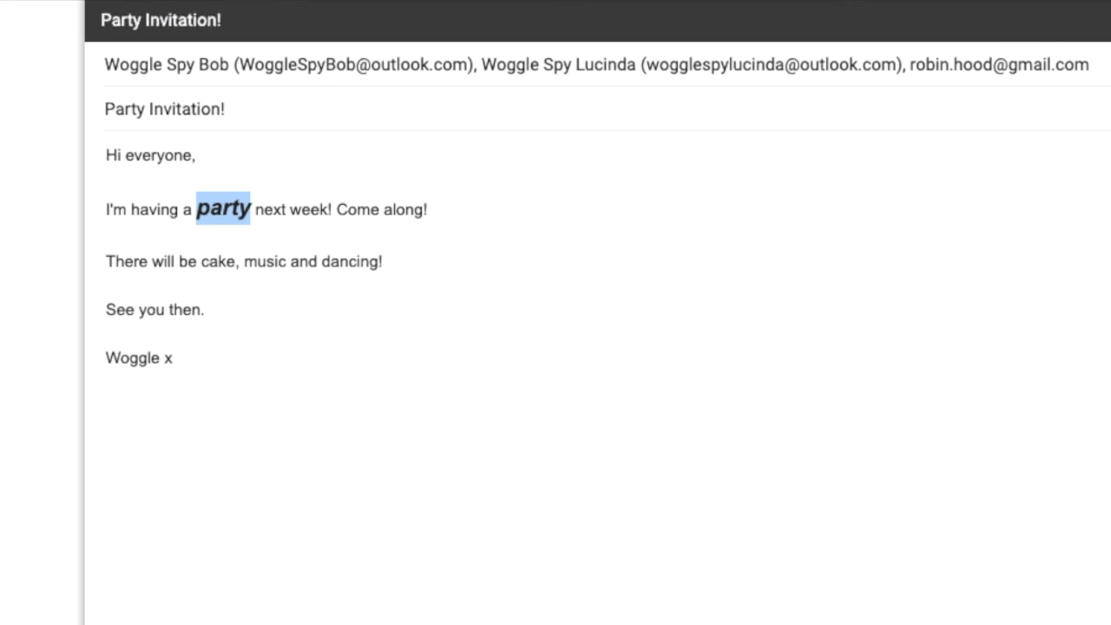
{"action": "left_click", "coordinate": [107, 237]}
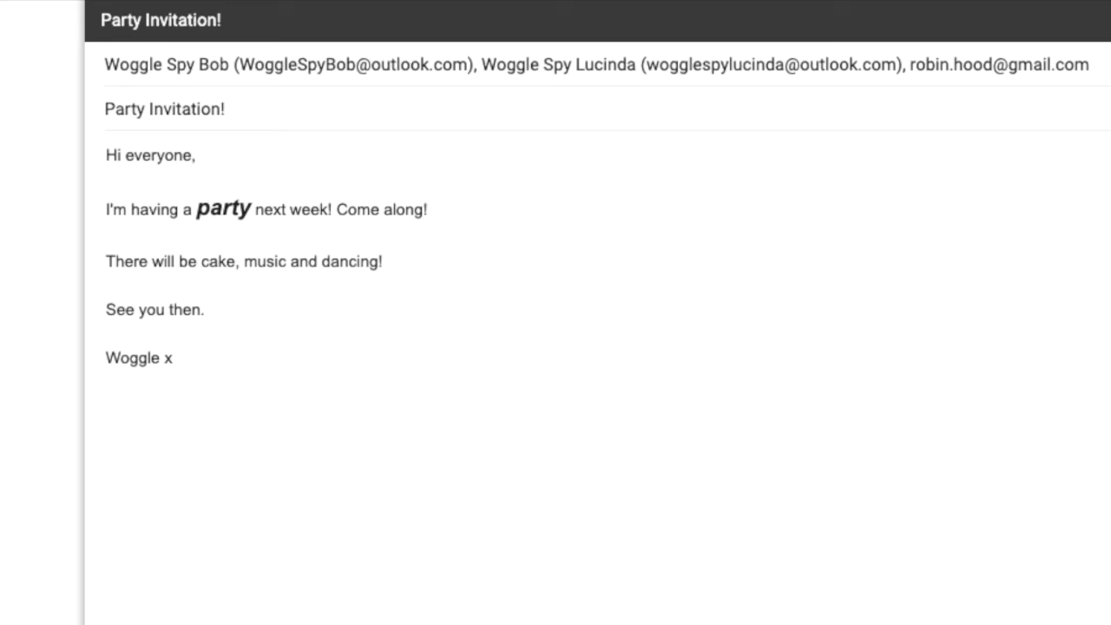
{"action": "key", "text": "Right"}
- Turn 'cake', 'music' and 'dancing!' into three bullet points, dropping the commas and 'and'
{"action": "key", "text": "Return"}
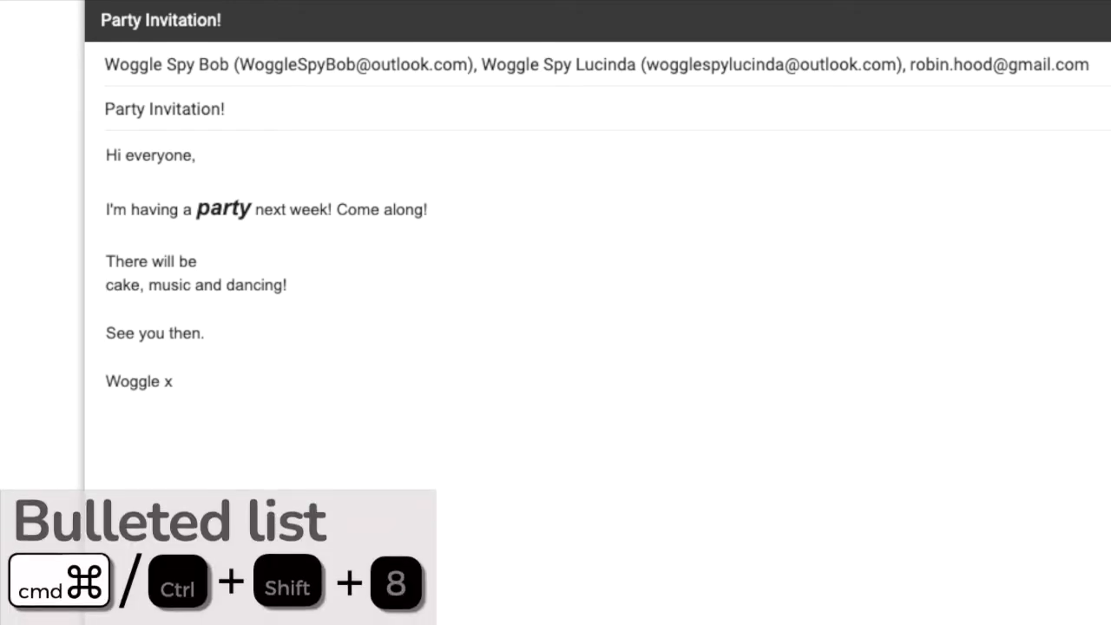
{"action": "key", "text": "ctrl+shift+8"}
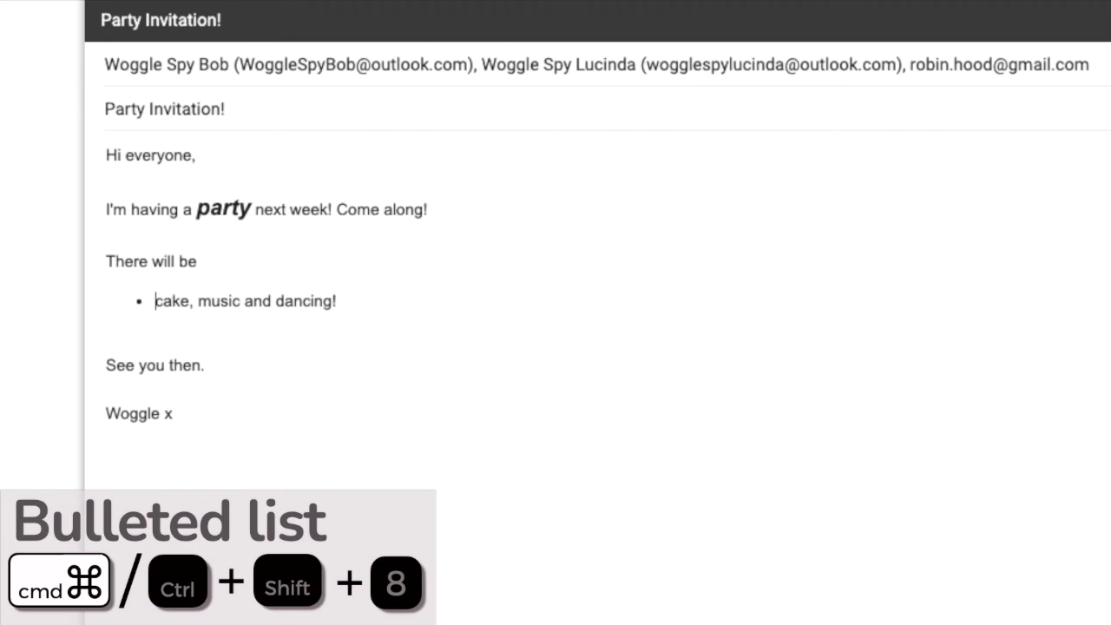
{"action": "key", "text": "Right"}
{"action": "key", "text": "Right"}
{"action": "key", "text": "Right"}
{"action": "key", "text": "Right"}
{"action": "key", "text": "Right"}
{"action": "key", "text": "Right"}
{"action": "key", "text": "BackSpace"}
{"action": "key", "text": "BackSpace"}
{"action": "key", "text": "Return"}
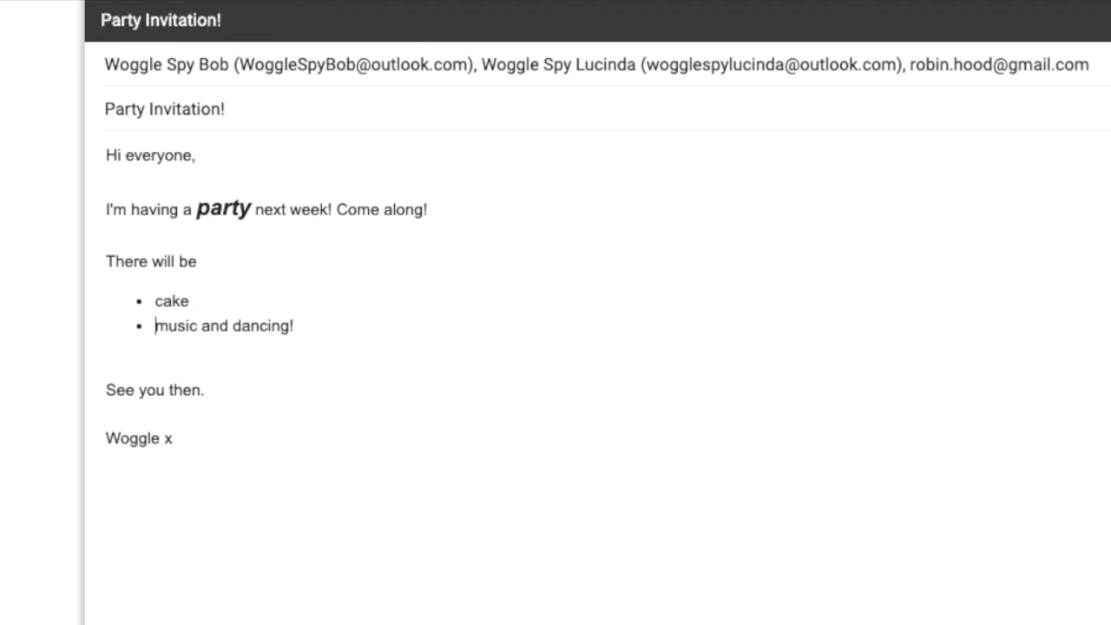
{"action": "key", "text": "Right"}
{"action": "key", "text": "Right"}
{"action": "key", "text": "Right"}
{"action": "key", "text": "Right"}
{"action": "key", "text": "Right"}
{"action": "key", "text": "Right"}
{"action": "key", "text": "Right"}
{"action": "key", "text": "Right"}
{"action": "key", "text": "Right"}
{"action": "key", "text": "Right"}
{"action": "key", "text": "BackSpace"}
{"action": "key", "text": "BackSpace"}
{"action": "key", "text": "BackSpace"}
{"action": "key", "text": "BackSpace"}
{"action": "key", "text": "BackSpace"}
{"action": "key", "text": "Return"}
- Tidy the lines below the list and add a new line after the sign-off
{"action": "key", "text": "Down"}
{"action": "key", "text": "BackSpace"}
{"action": "key", "text": "Down"}
{"action": "key", "text": "Down"}
{"action": "key", "text": "Down"}
{"action": "key", "text": "Return"}
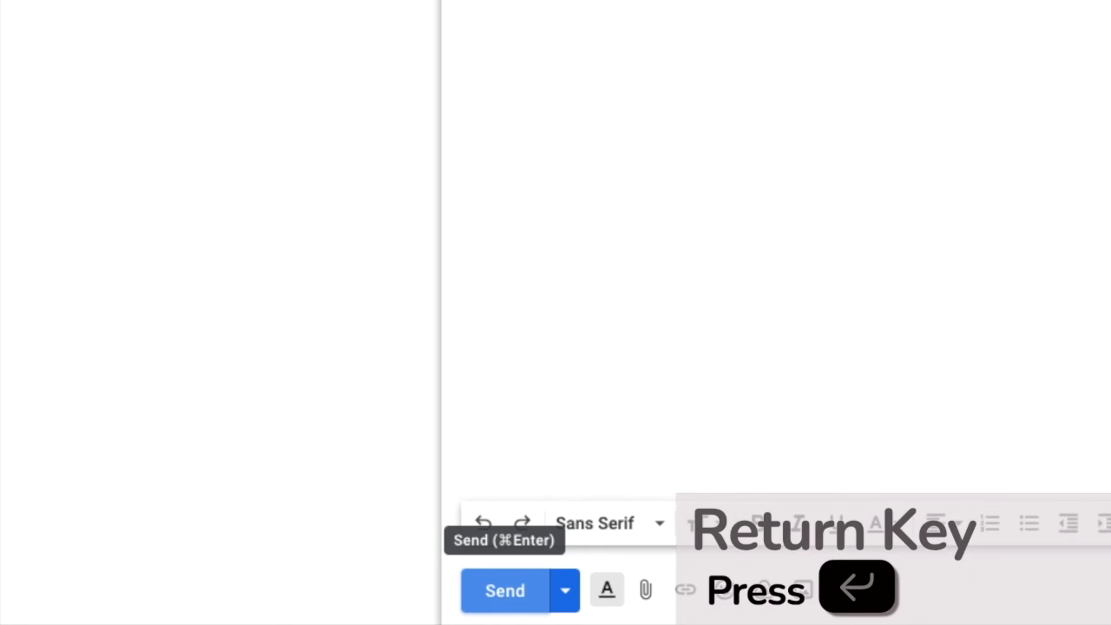
- Send the invitation with Cmd+Enter and return to the Inbox tab
{"action": "key", "text": "super+Return"}
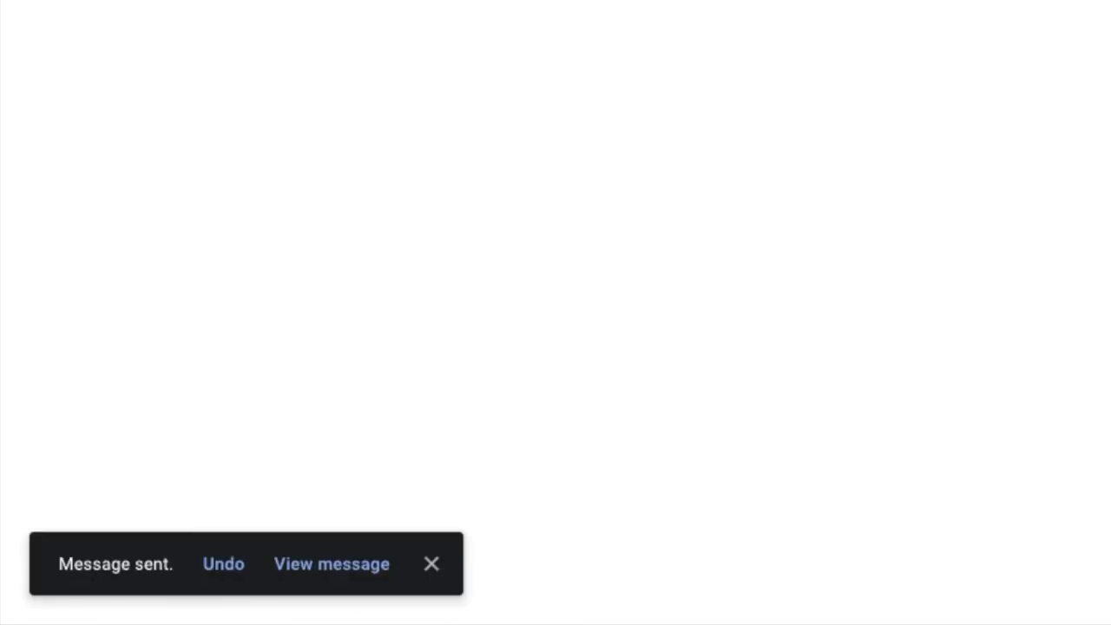
{"action": "left_click", "coordinate": [95, 15]}
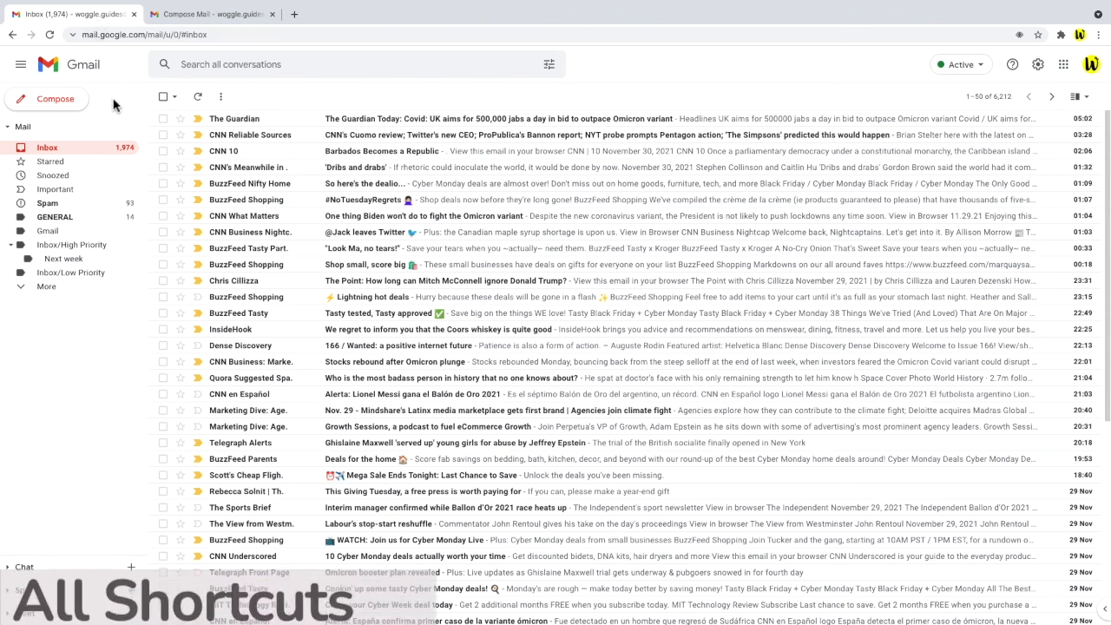
- Show Gmail's keyboard shortcuts overlay with Shift+? and scroll through it
{"action": "key", "text": "shift+question"}
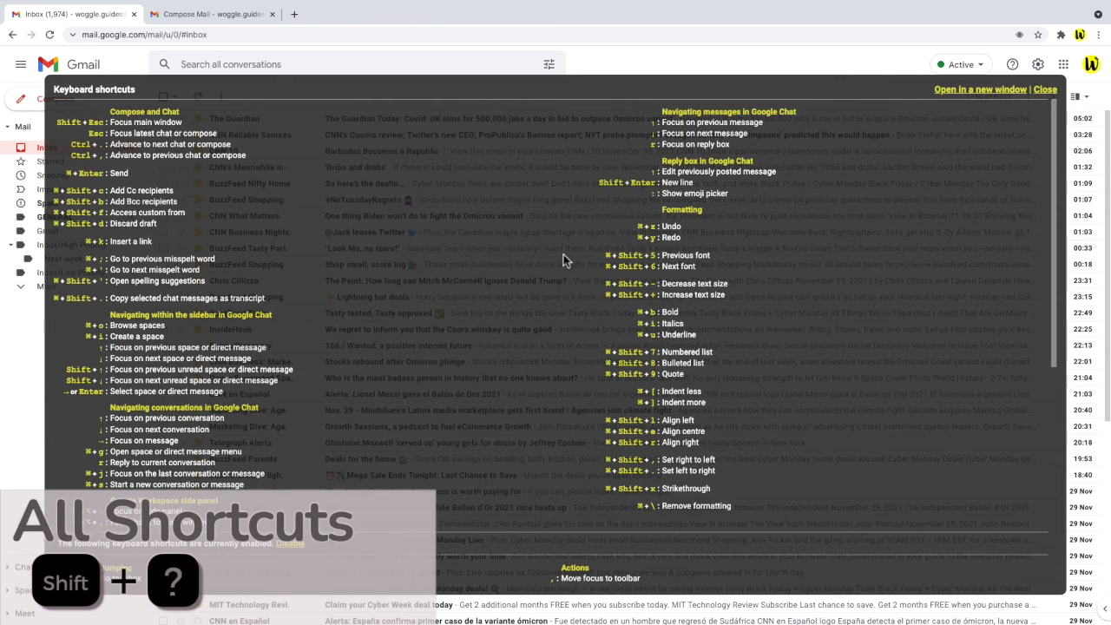
{"action": "left_click_drag", "start_coordinate": [1053, 128], "coordinate": [1077, 132]}
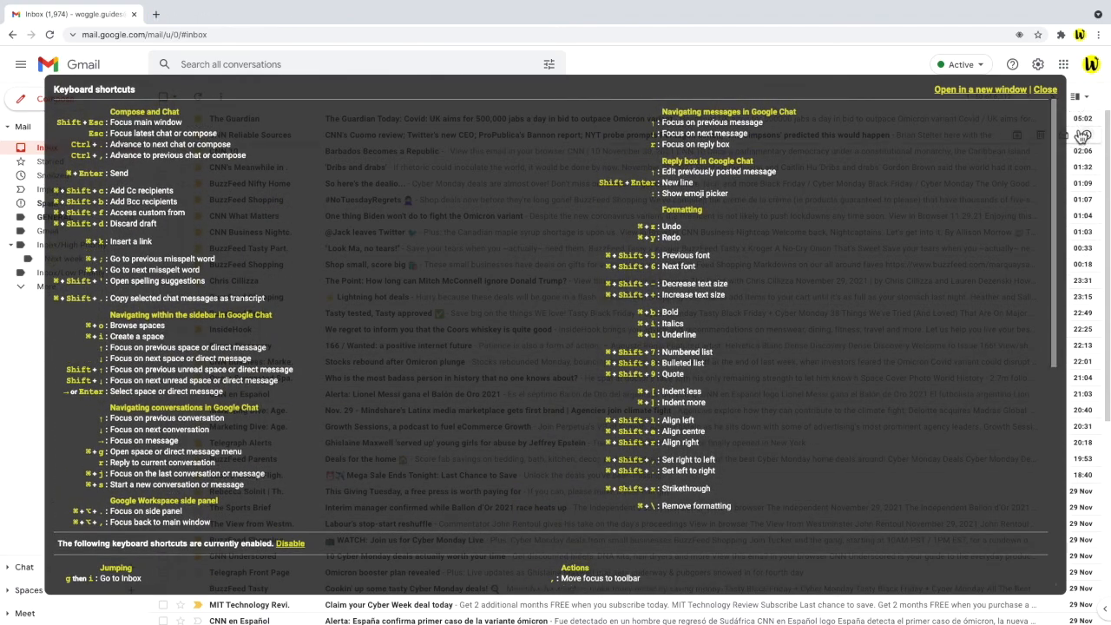